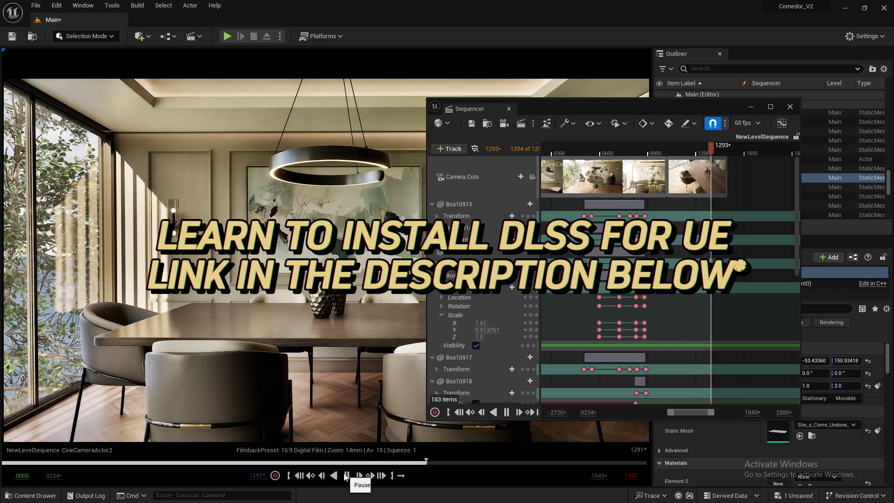
# Pause the NewLevelSequence playback in the Sequencer at frame 1296
pyautogui.click(345, 475)
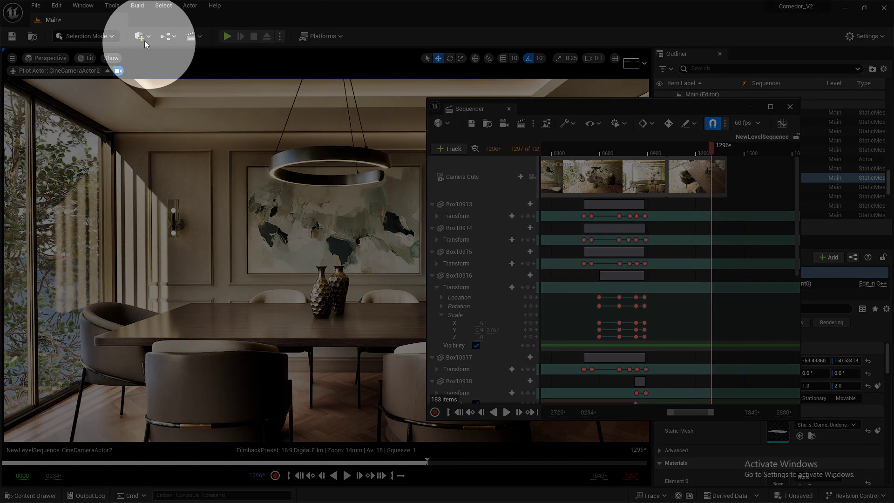
# Open the Plugins browser from the Edit menu
pyautogui.click(57, 5)
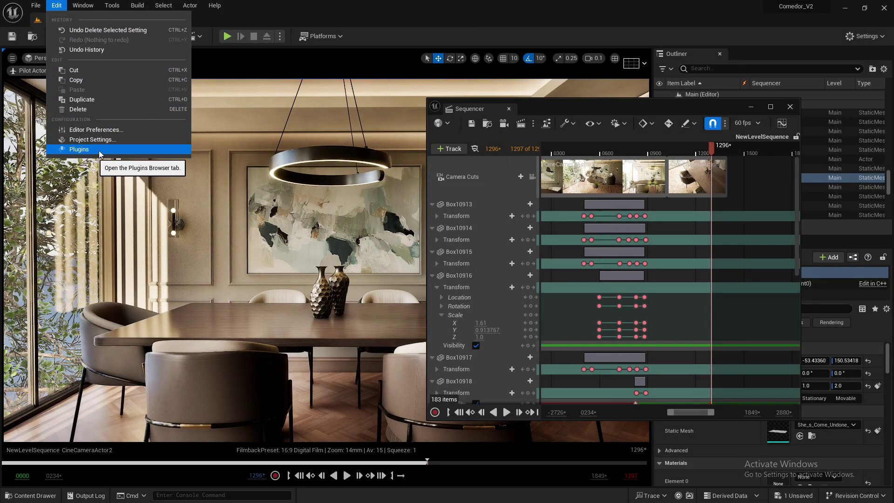
pyautogui.click(79, 149)
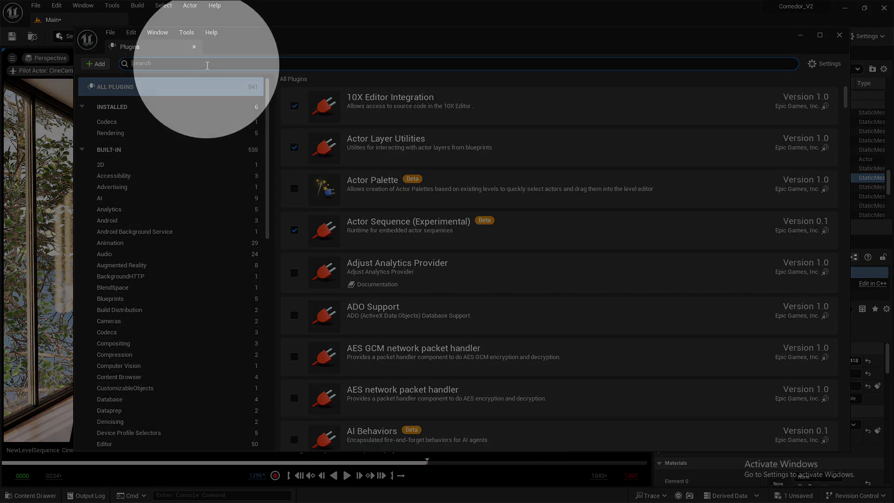
# Filter plugins by 'DLSS' and keep all three NVIDIA plugins, including Movie Render Queue DLSS/DLAA Support, enabled
pyautogui.write('D')
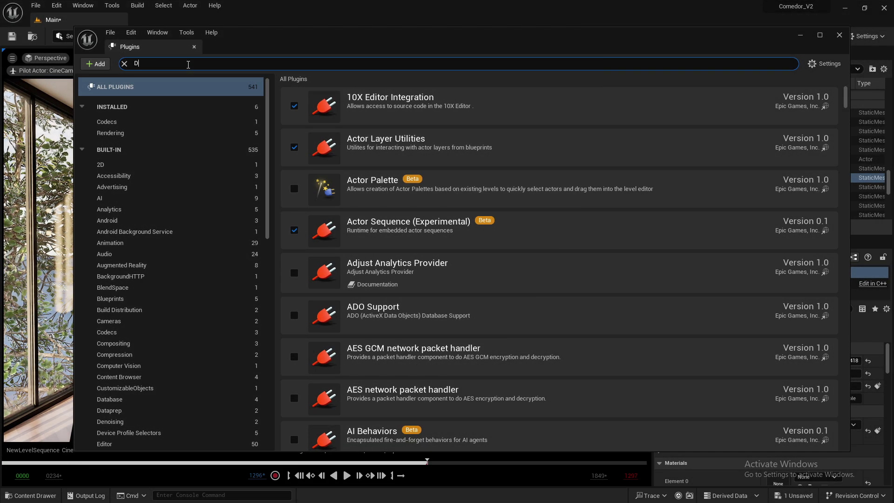
pyautogui.write('LSS')
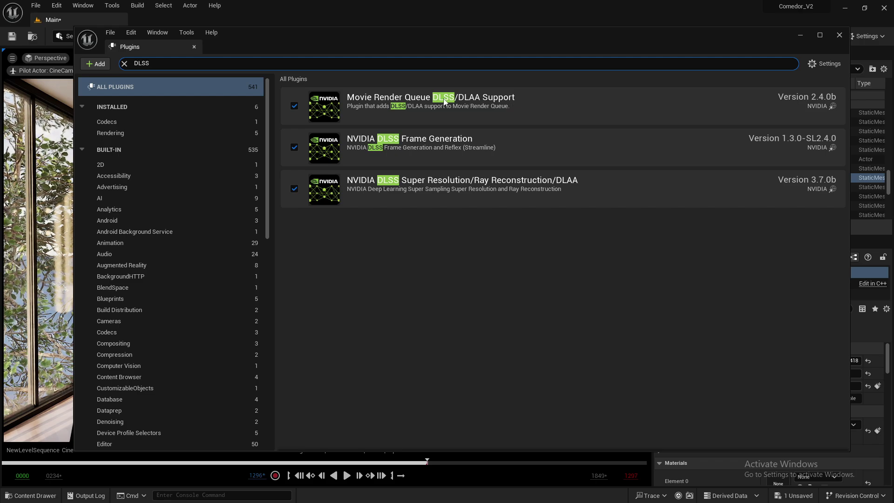
pyautogui.click(296, 106)
pyautogui.click(295, 107)
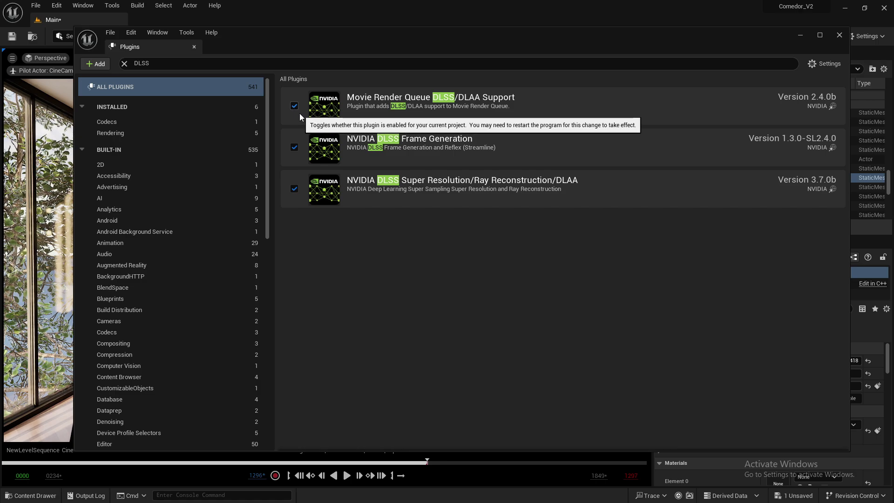
pyautogui.click(295, 106)
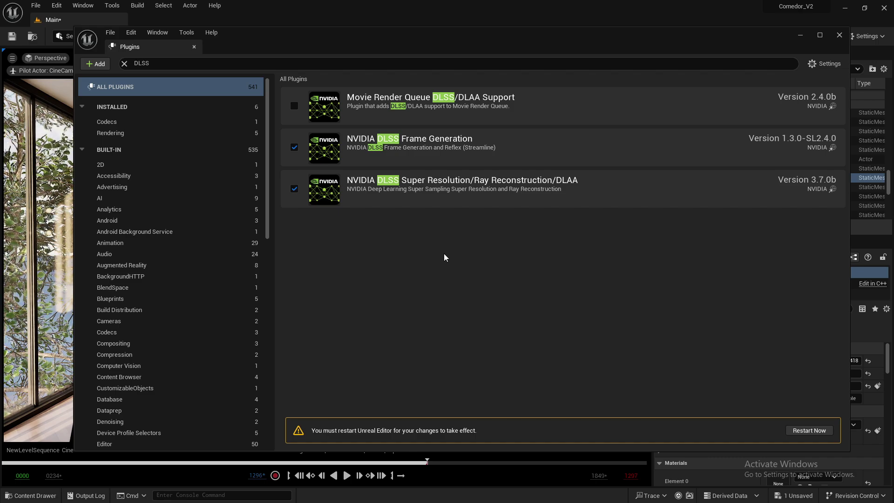
pyautogui.click(293, 106)
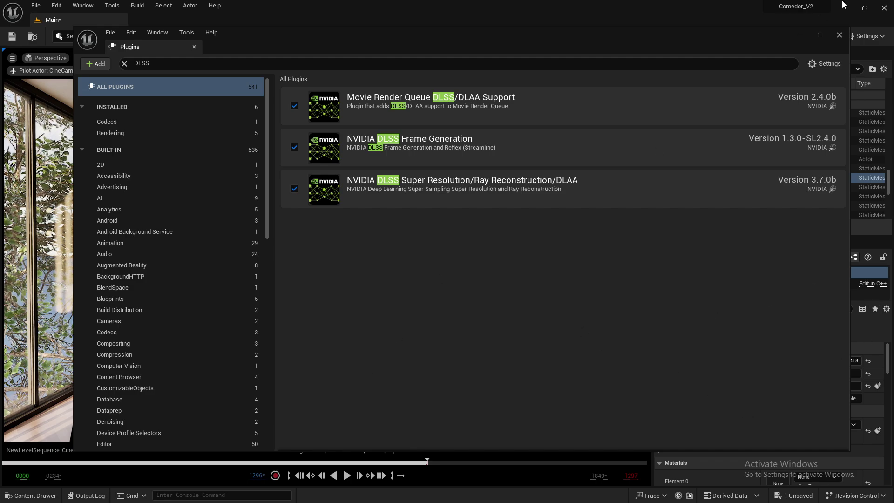
# Close the Plugins browser and reload NewLevelSequence, via LevelSeq2, from the Cinematics list
pyautogui.click(840, 35)
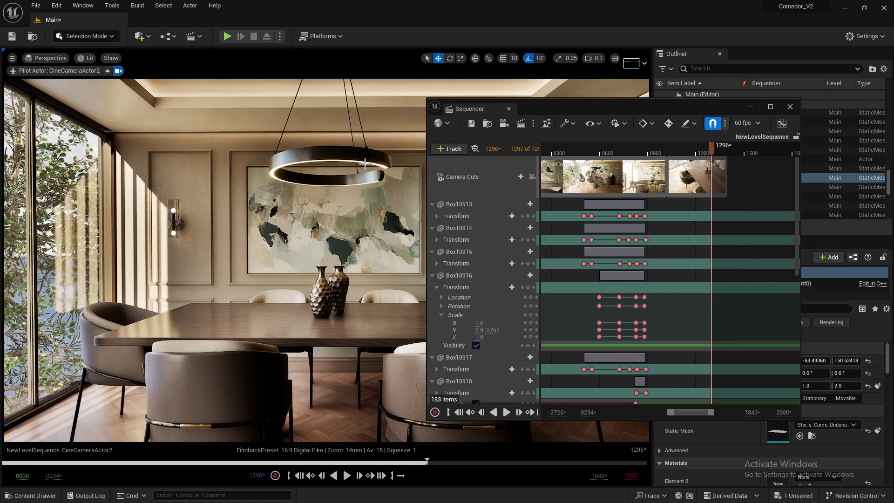
pyautogui.click(194, 36)
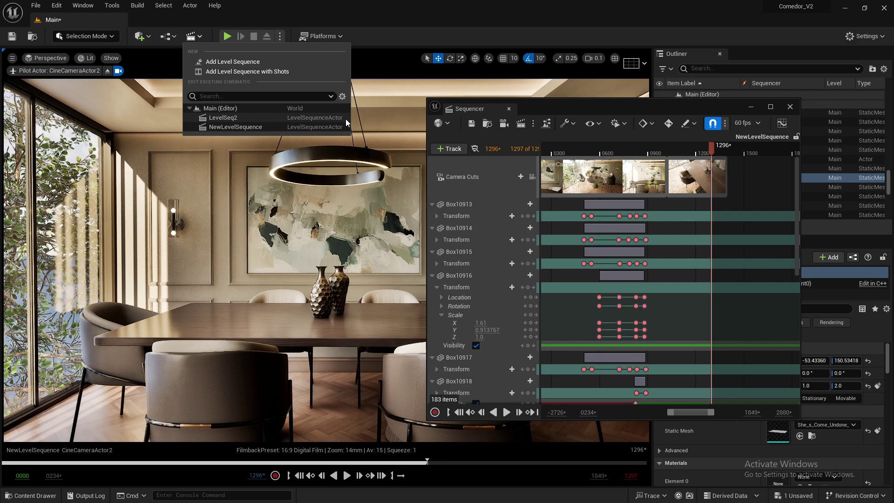
pyautogui.click(227, 118)
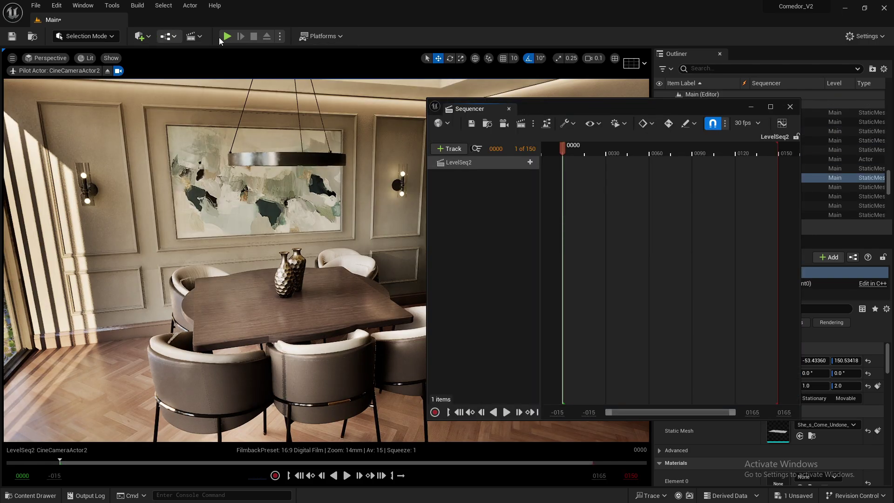
pyautogui.click(201, 36)
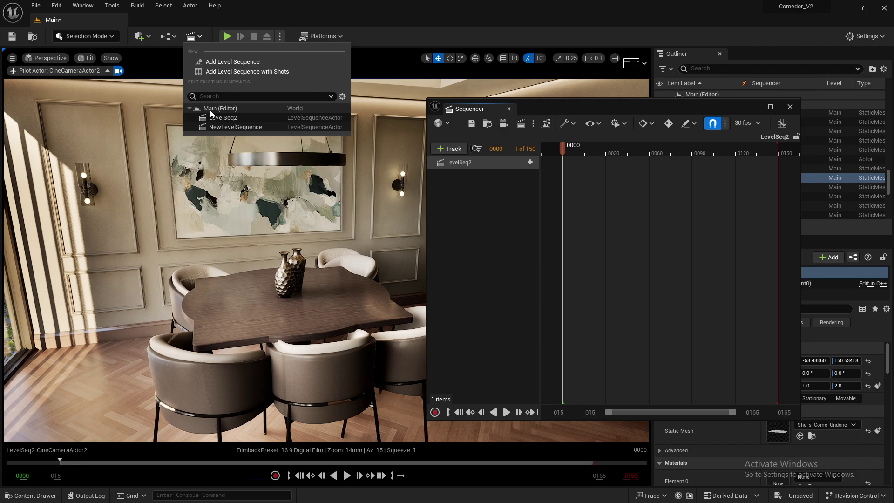
pyautogui.click(220, 126)
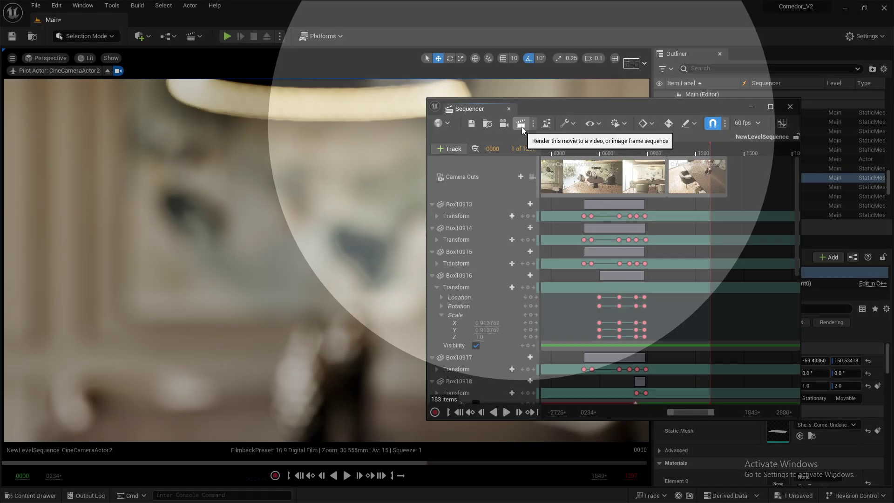
# Launch Movie Render Queue from the Sequencer to create a NewLevelSequence render job
pyautogui.click(521, 124)
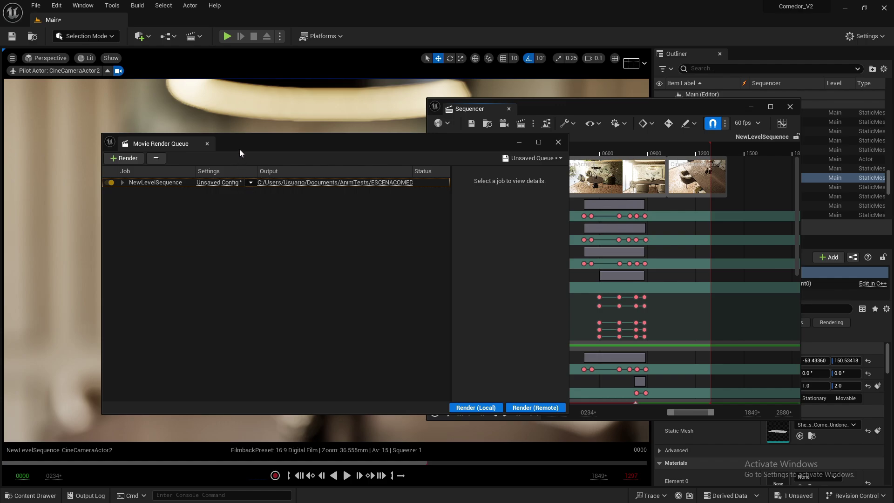
# Add a DLSS/DLAA setting to the job's Unsaved Config and review it beside Output settings
pyautogui.click(219, 182)
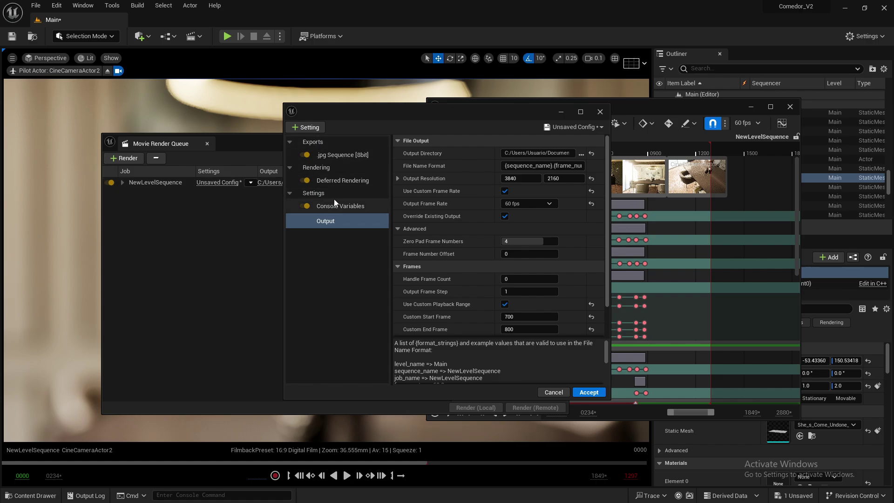
pyautogui.click(308, 128)
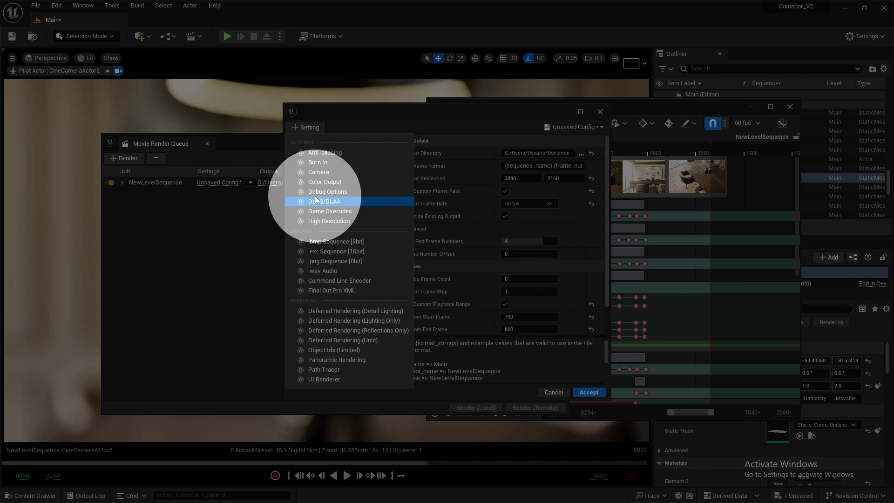
pyautogui.click(341, 202)
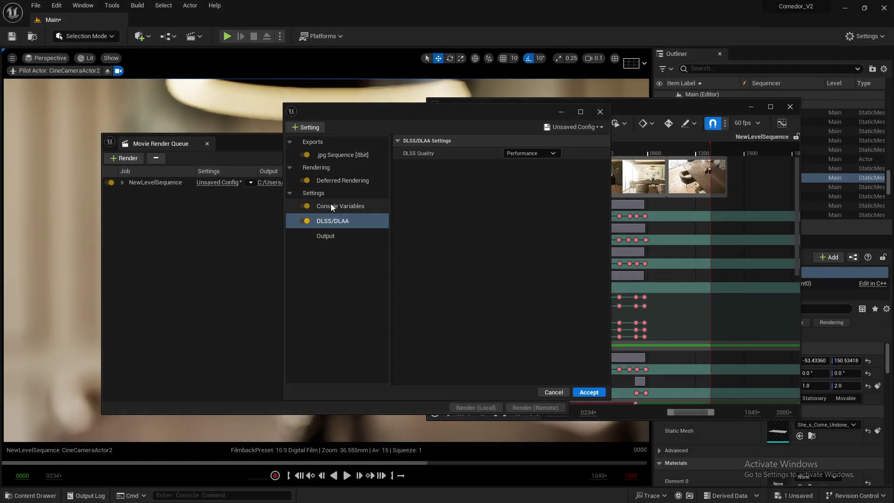
pyautogui.click(306, 222)
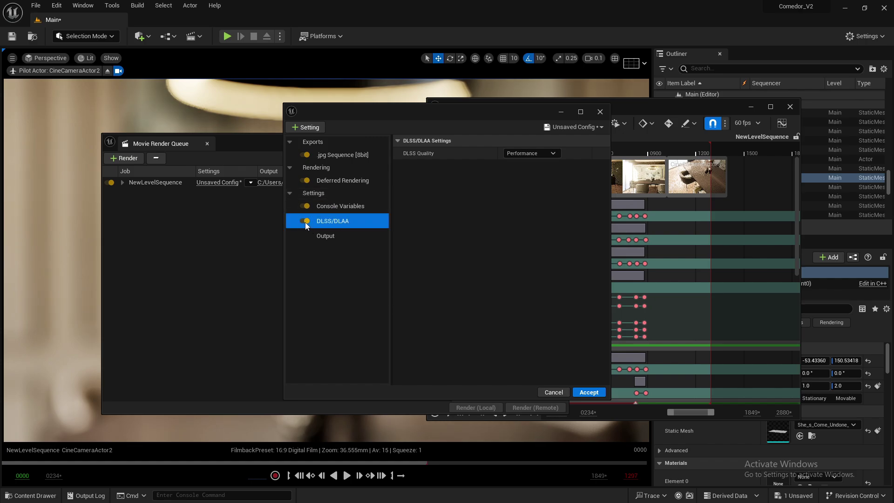
pyautogui.click(343, 234)
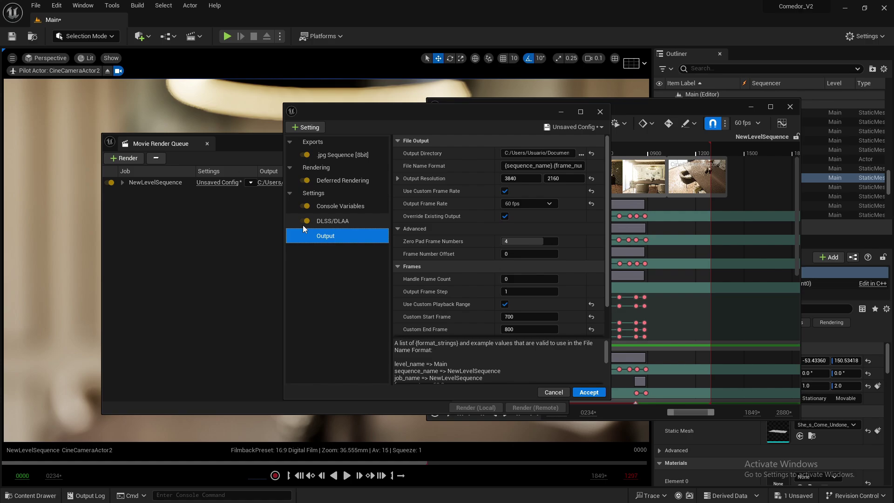
pyautogui.click(329, 223)
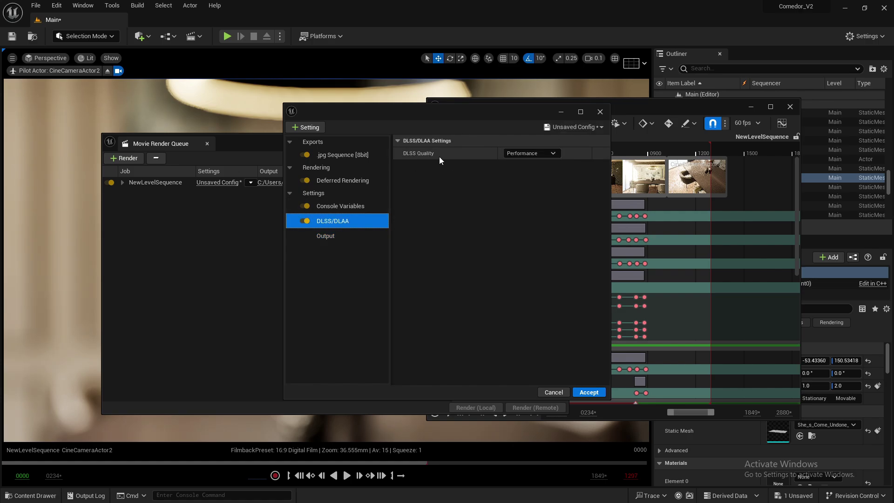
# Change DLSS Quality from Performance to Ultra Quality, then reopen the quality list
pyautogui.click(541, 155)
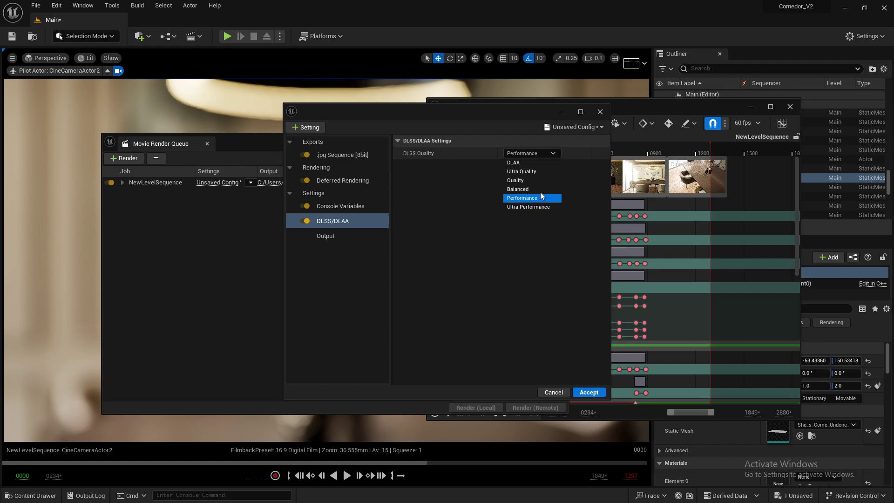
pyautogui.click(525, 171)
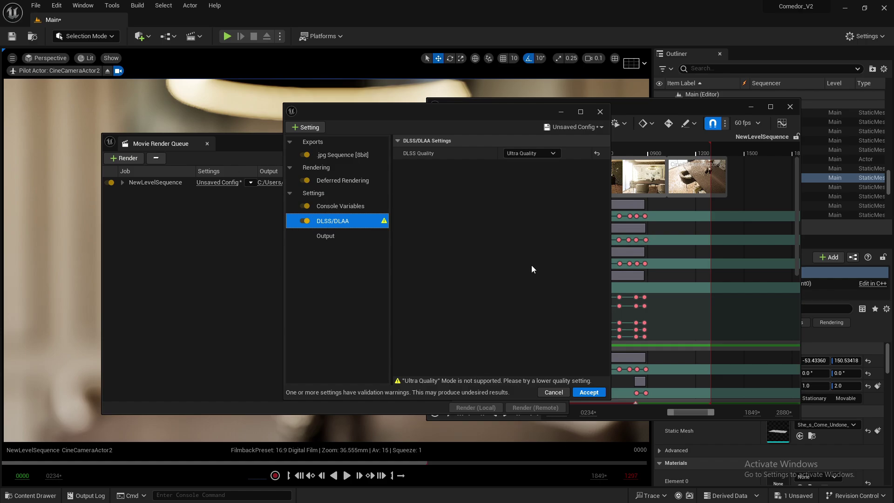
pyautogui.click(532, 153)
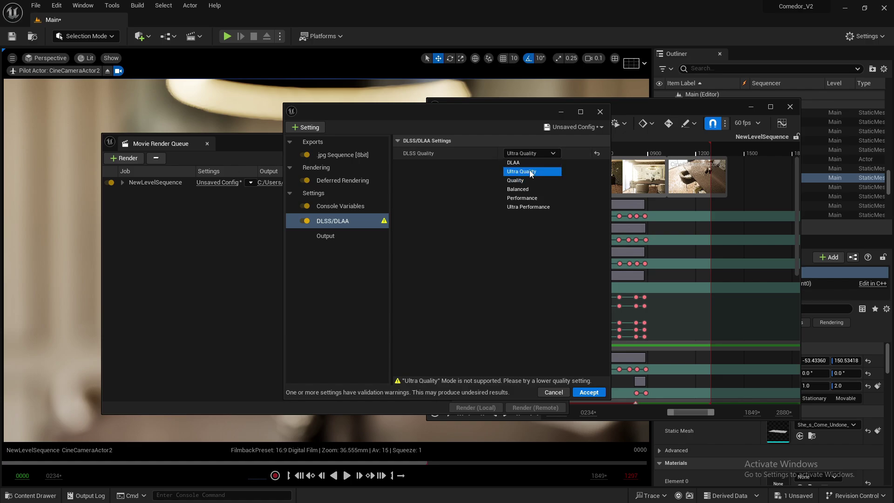
pyautogui.click(532, 155)
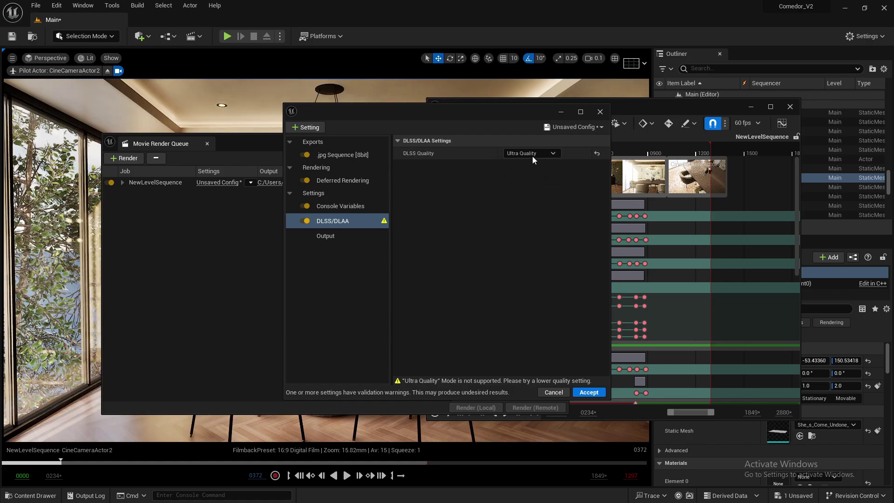
pyautogui.click(533, 153)
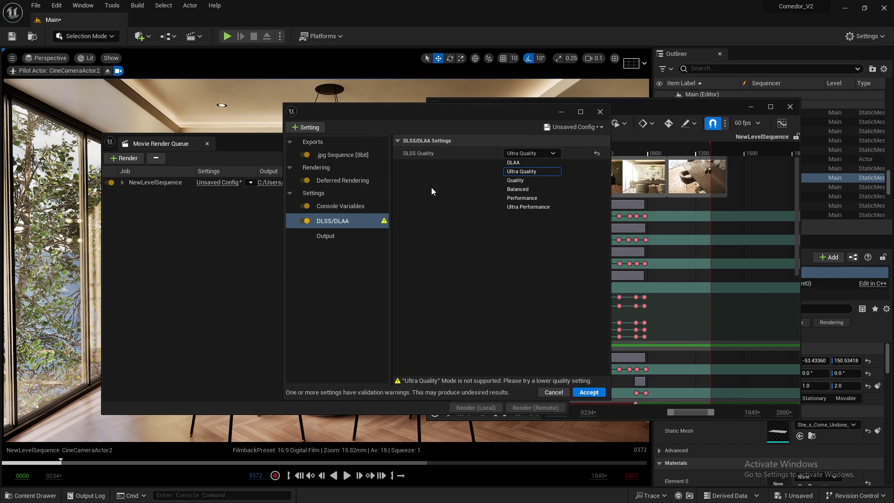
pyautogui.click(340, 237)
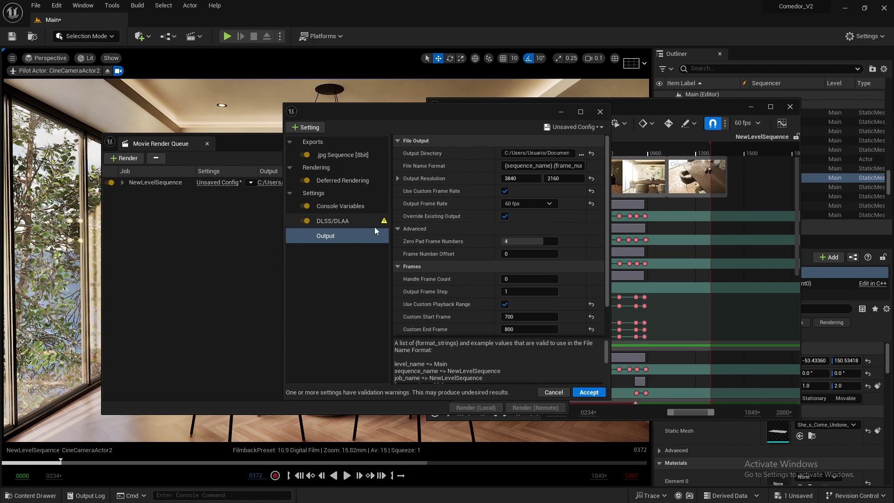
pyautogui.click(335, 224)
pyautogui.click(524, 155)
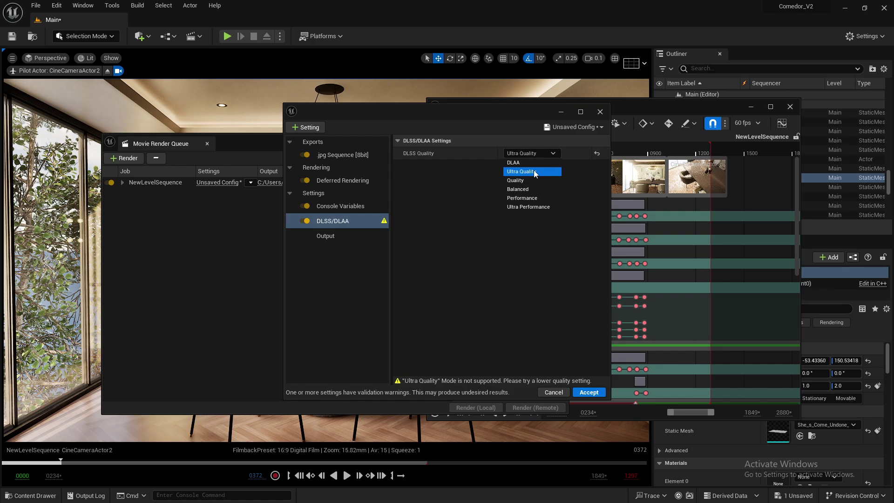
pyautogui.press('Up')
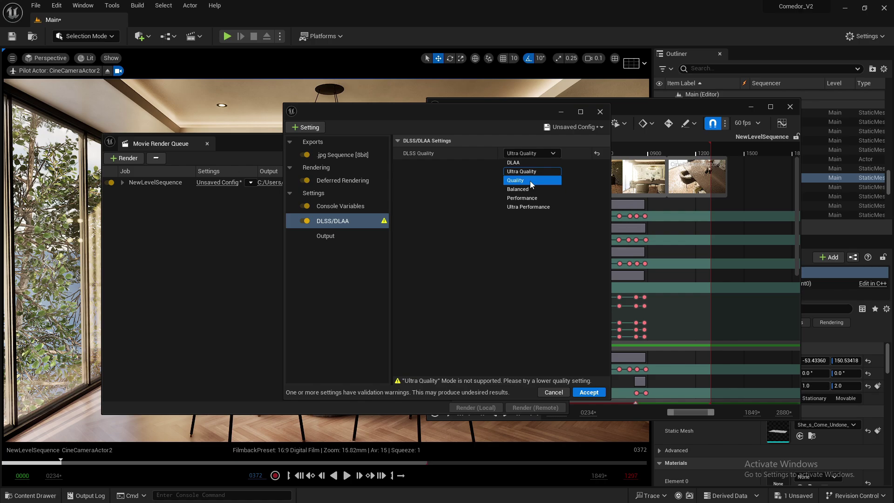
pyautogui.click(440, 248)
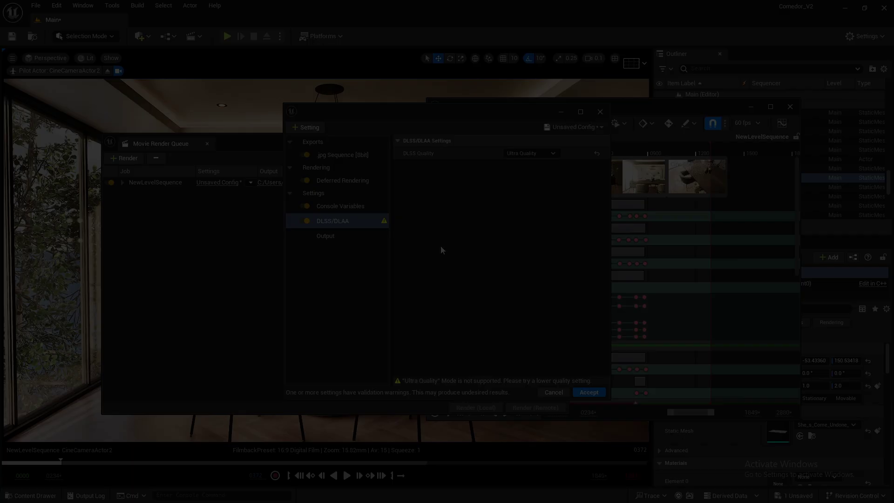
# Drag the NewLevelSequence render config window up and to the left
pyautogui.moveTo(420, 114); pyautogui.dragTo(377, 134)
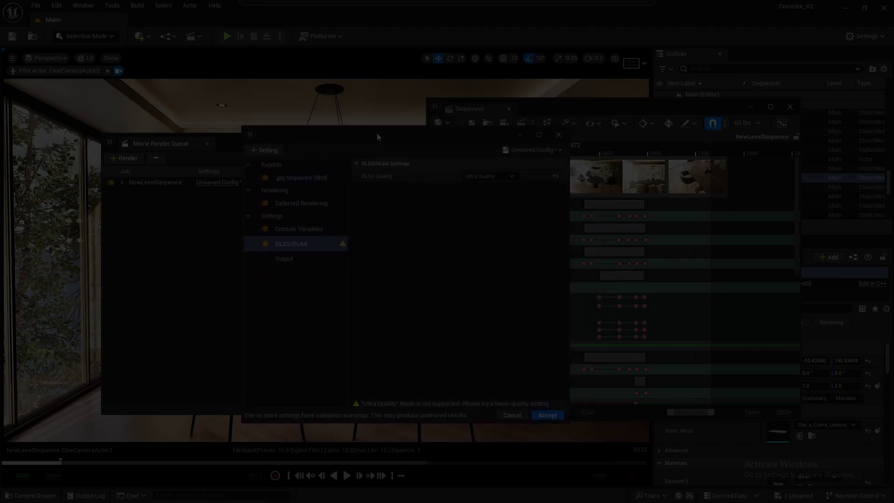